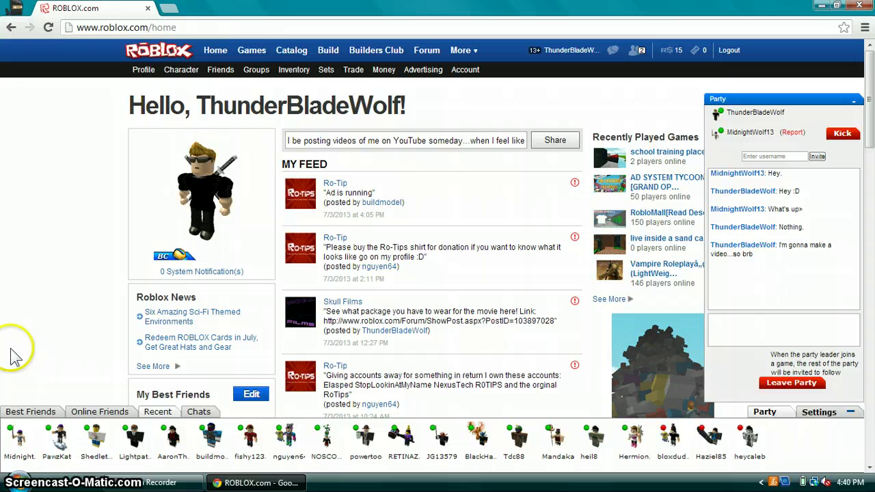
Launch ROBLOX Studio 2013 from the Start menu by searching for 'roblox studio'.
left_click(14, 482)
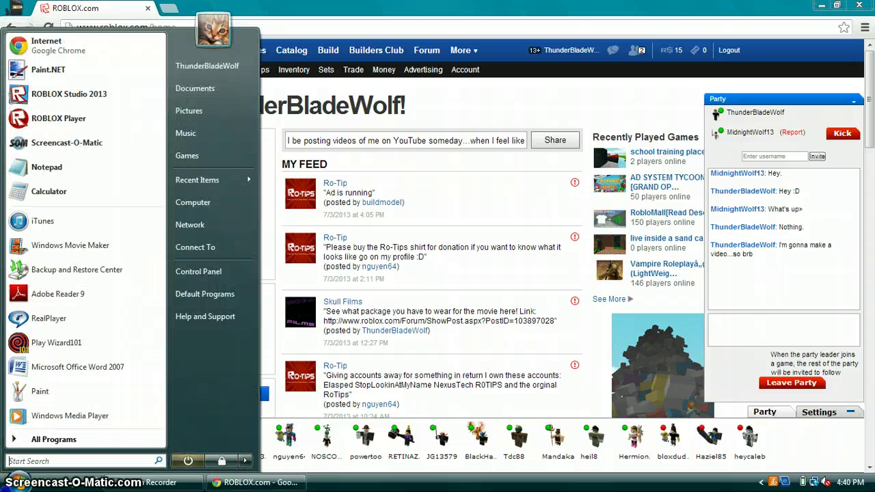
left_click(102, 108)
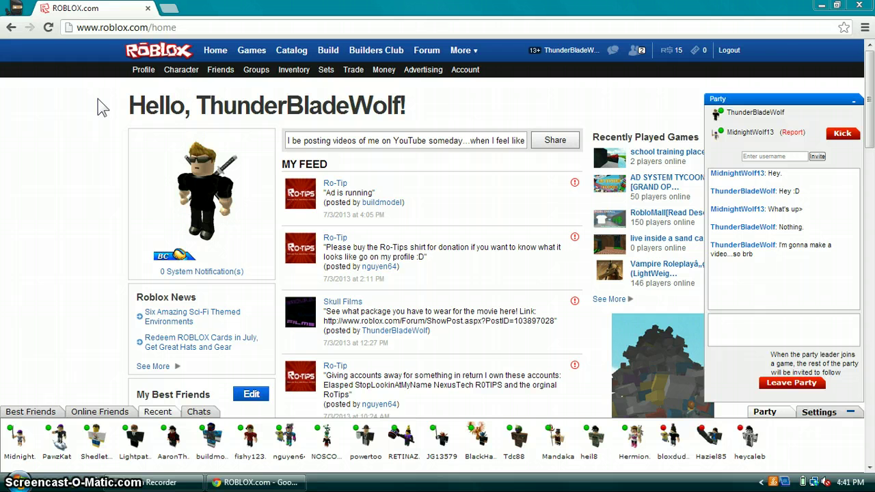
left_click(14, 482)
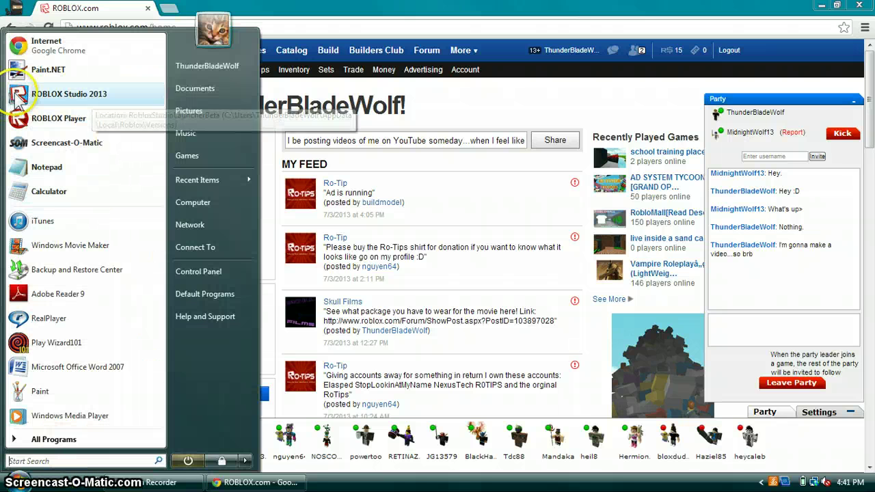
left_click(101, 462)
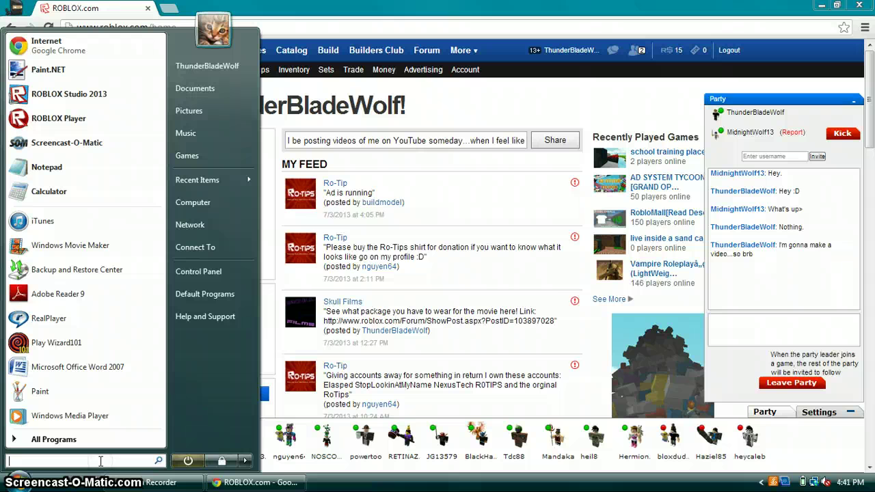
type("r")
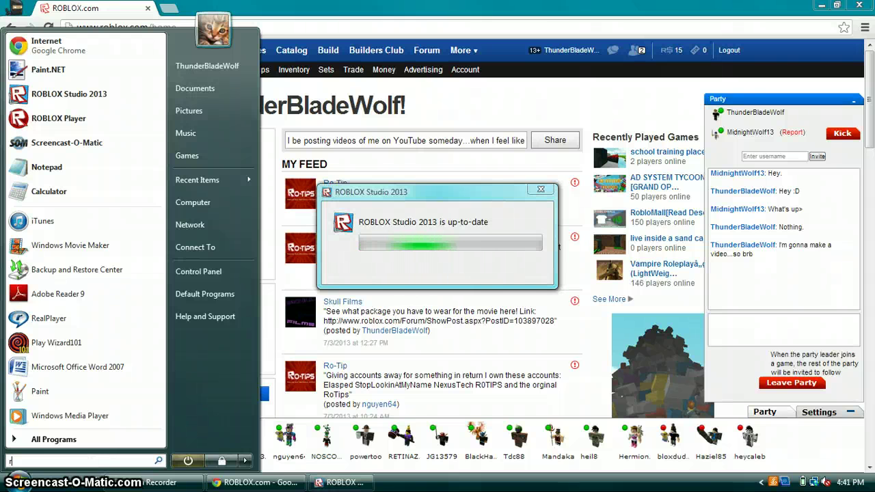
type("oblox stu")
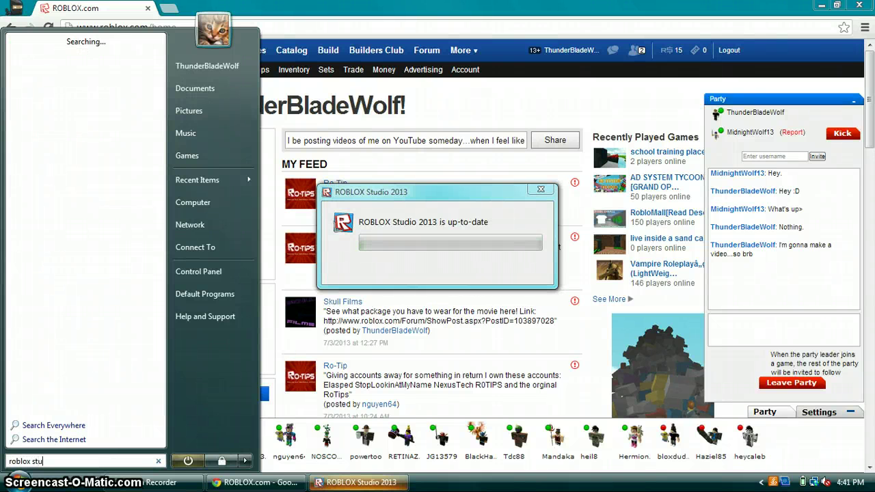
type("dio")
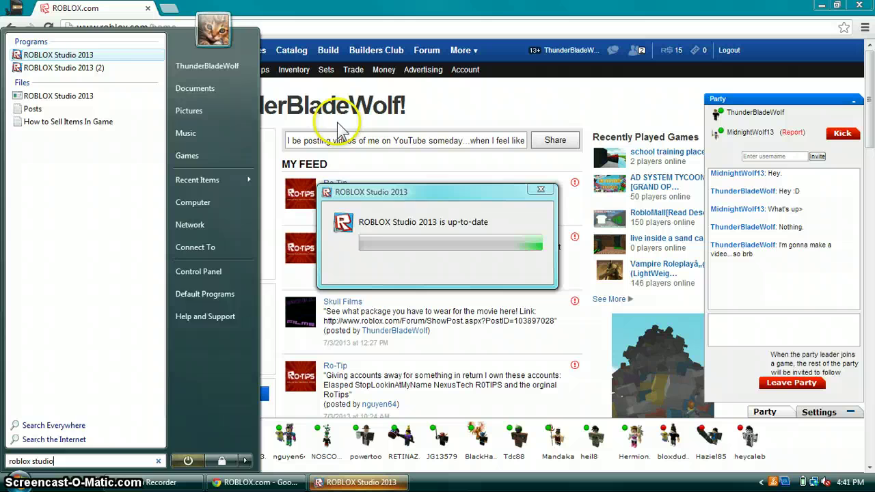
left_click(481, 121)
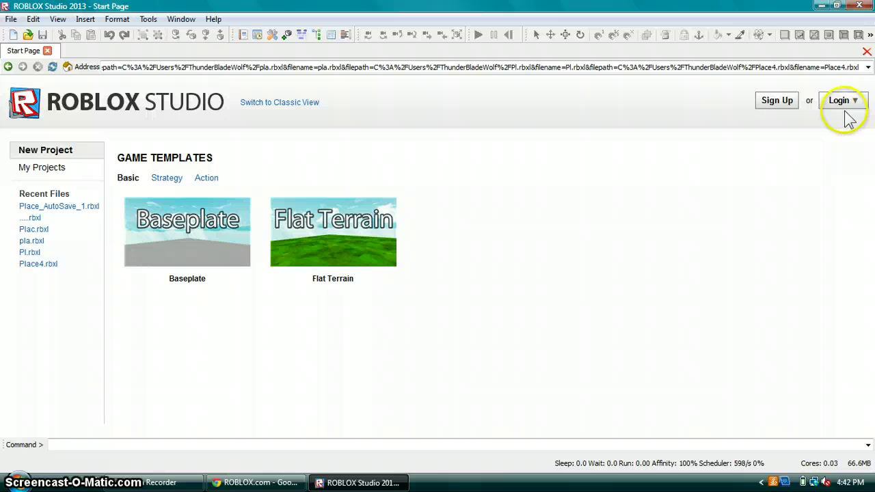
Bring up the login form and enter the username ThunderBladeWolf.
left_click(844, 102)
left_click(709, 130)
type("T")
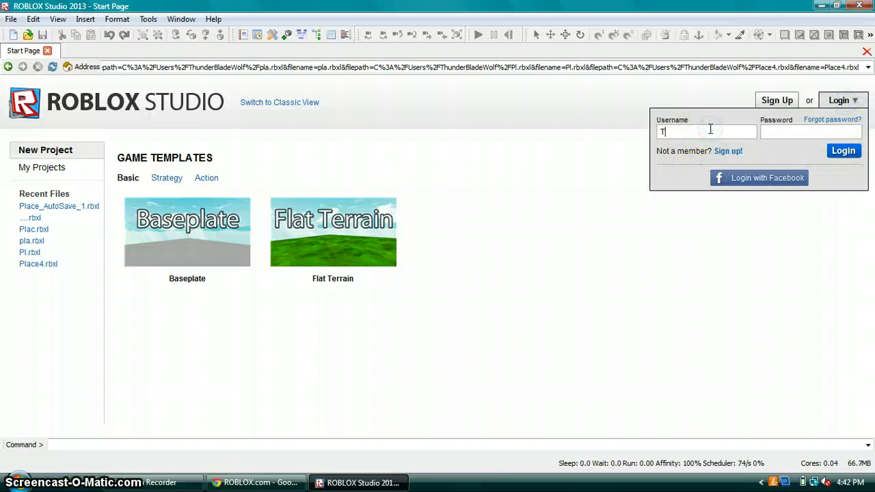
type("hunderBl")
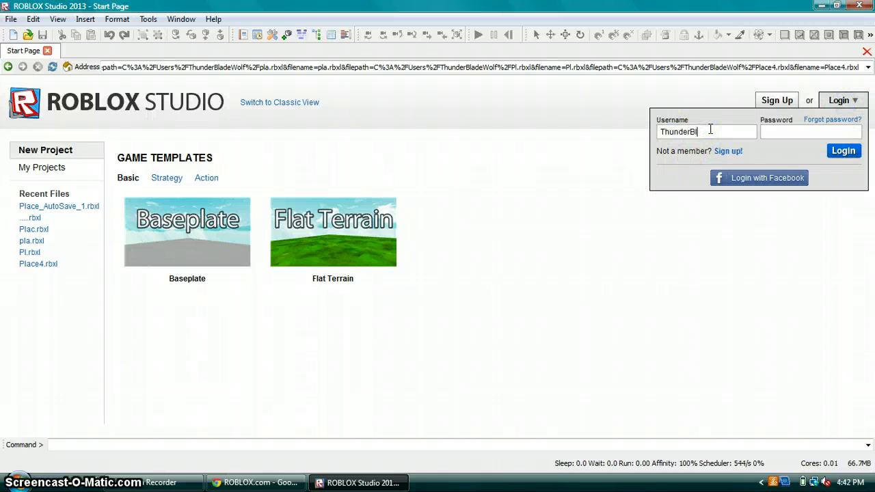
type("adeWol")
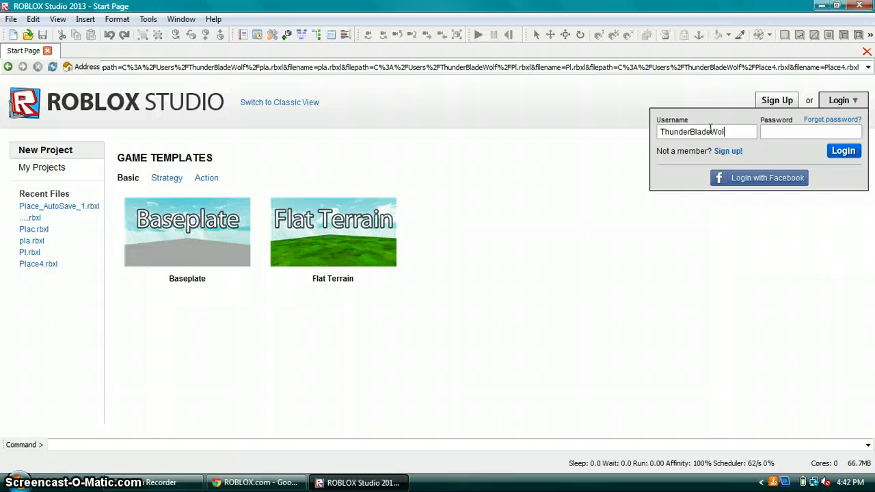
type("f")
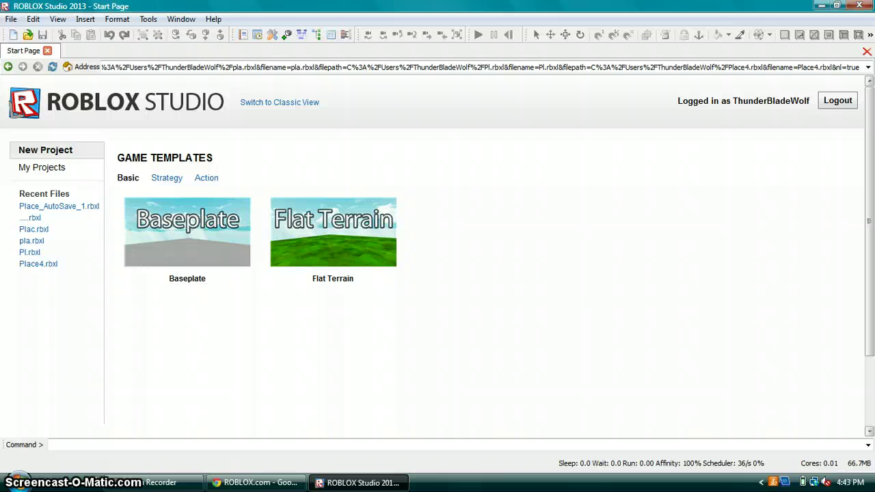
Edit Terrc Empire: Training Obby from the Build page's list of places.
left_click(293, 103)
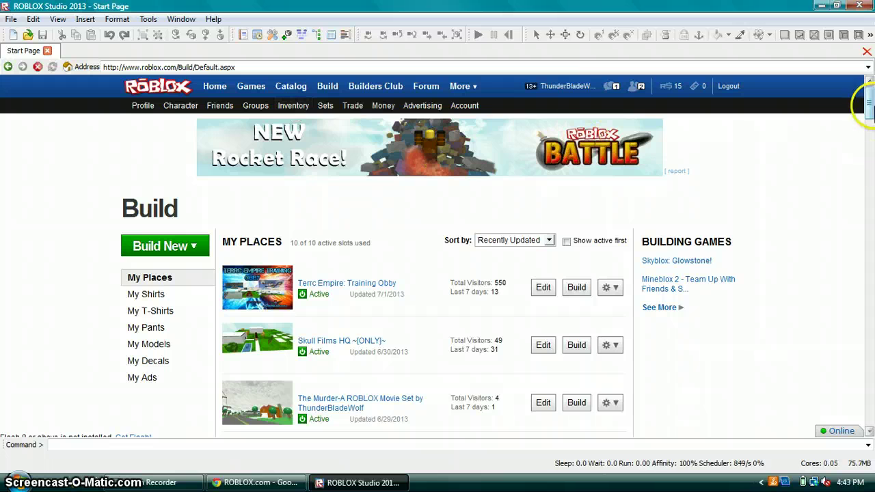
mouse_move(868, 103)
left_mouse_down()
mouse_move(871, 227)
mouse_move(870, 95)
left_mouse_up()
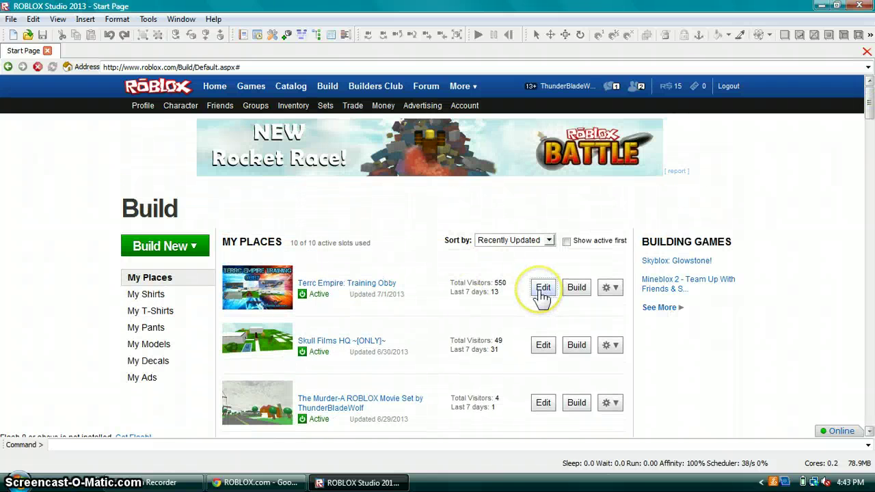
left_click(541, 292)
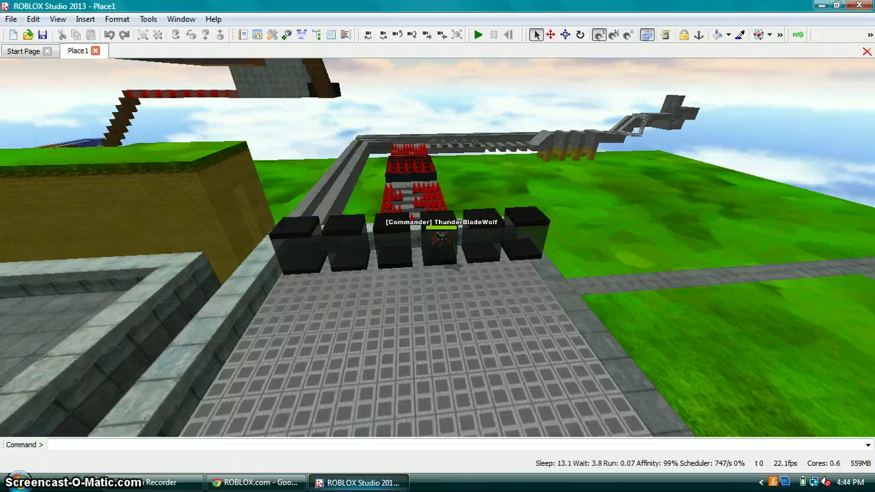
Show the Toolbox panel of models from the View menu.
mouse_move(520, 337)
right_mouse_down()
mouse_move(541, 334)
mouse_move(522, 343)
right_mouse_up()
left_click(65, 95)
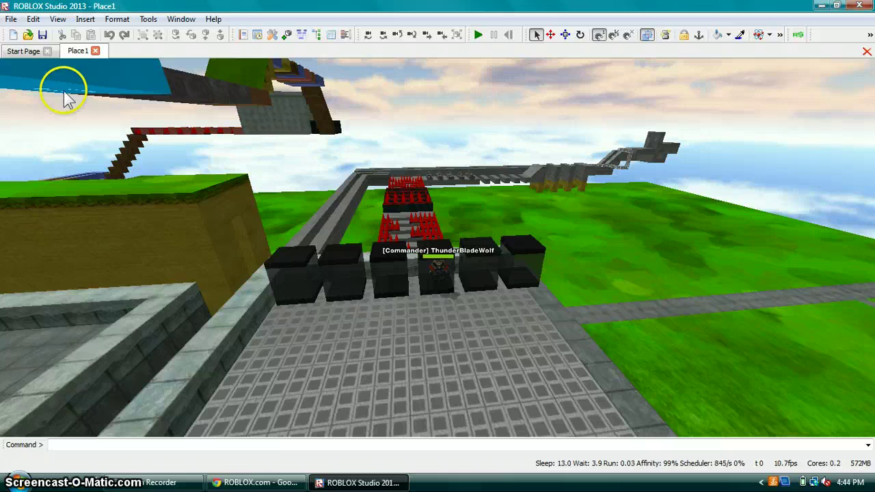
left_click(58, 19)
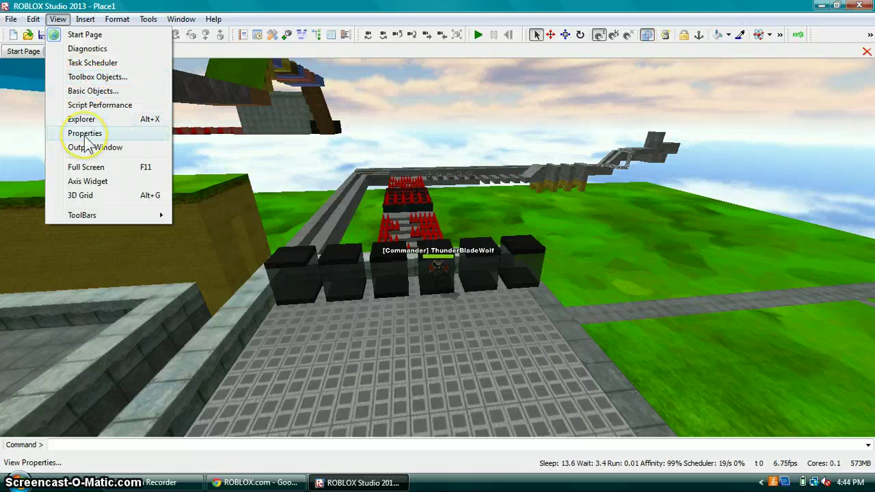
left_click(85, 77)
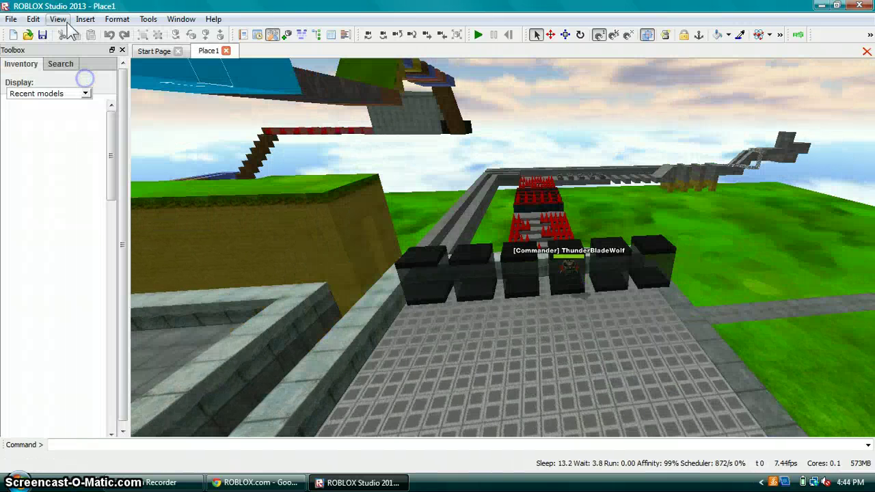
key("d")
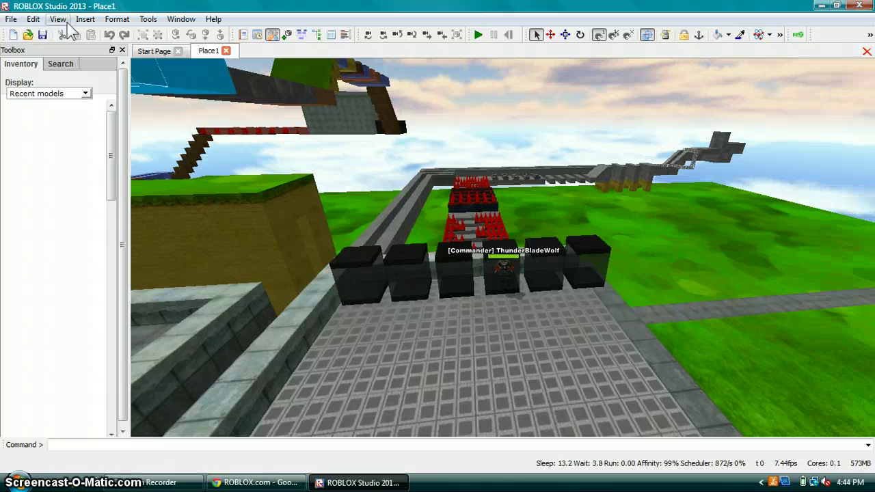
Show the Explorer and Properties panels and expand Workspace in the Explorer.
left_click(59, 20)
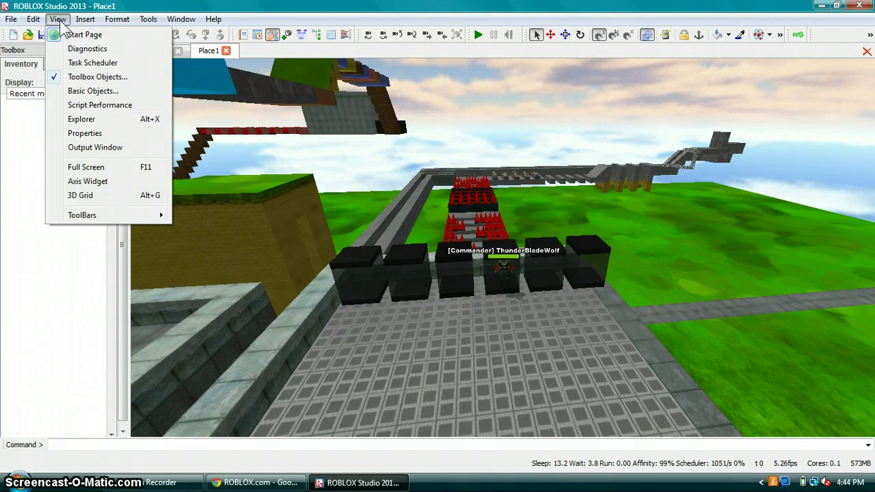
left_click(81, 119)
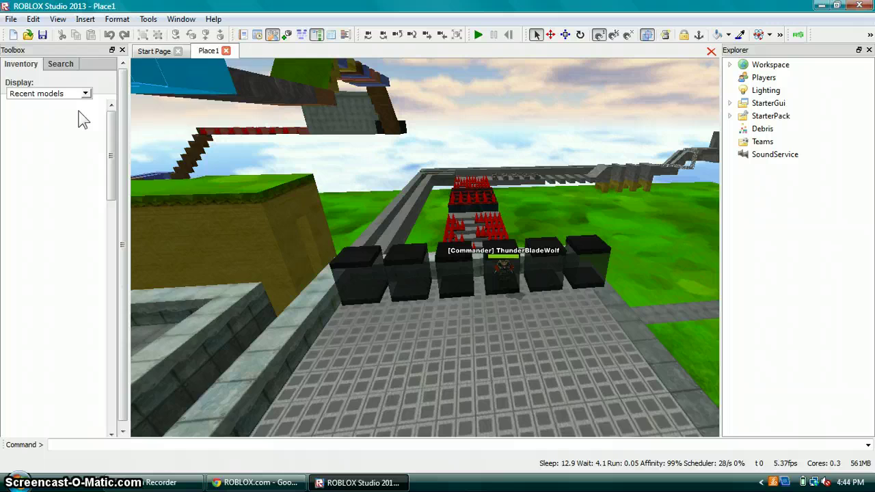
key("d")
key("alt+v")
left_click(86, 187)
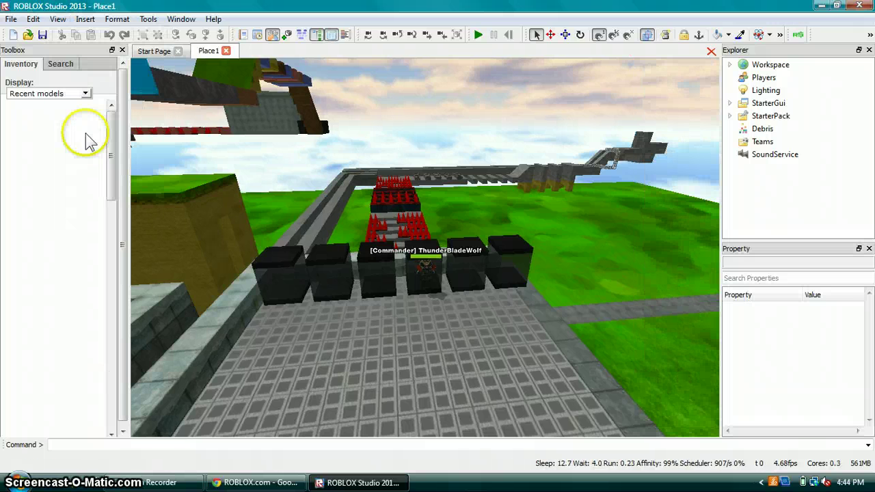
left_click(742, 65)
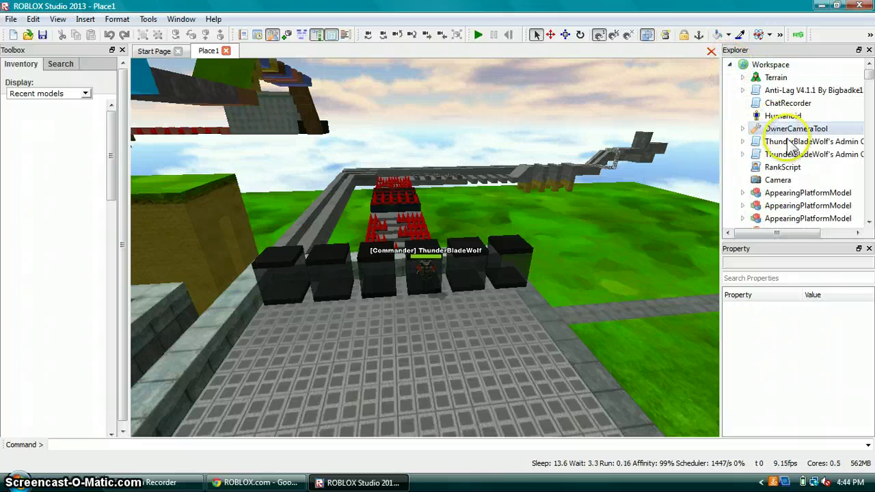
Collapse Workspace and switch the Toolbox to its model Search view.
left_click(730, 65)
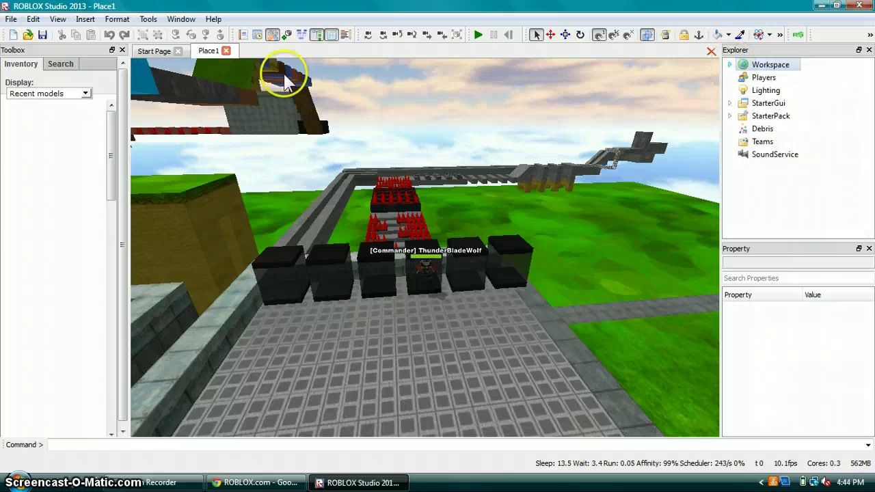
left_click(63, 67)
left_click(39, 100)
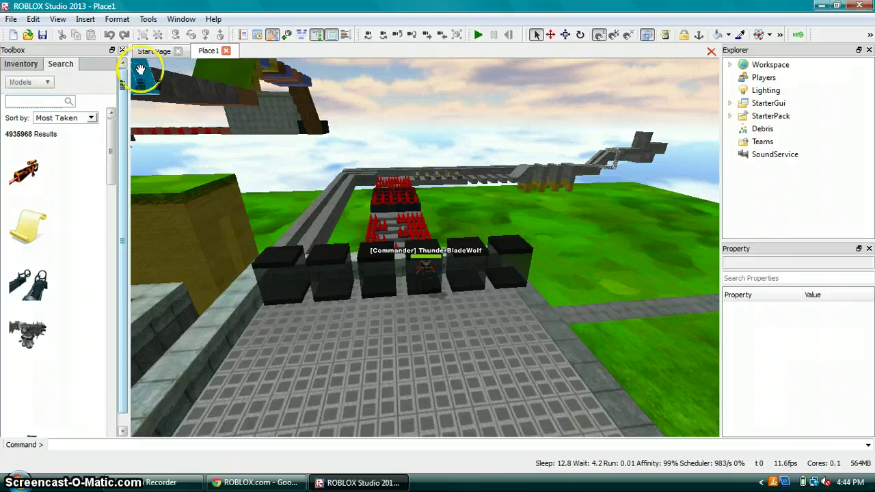
Close the Toolbox and zoom the camera in on the scene.
left_click(123, 50)
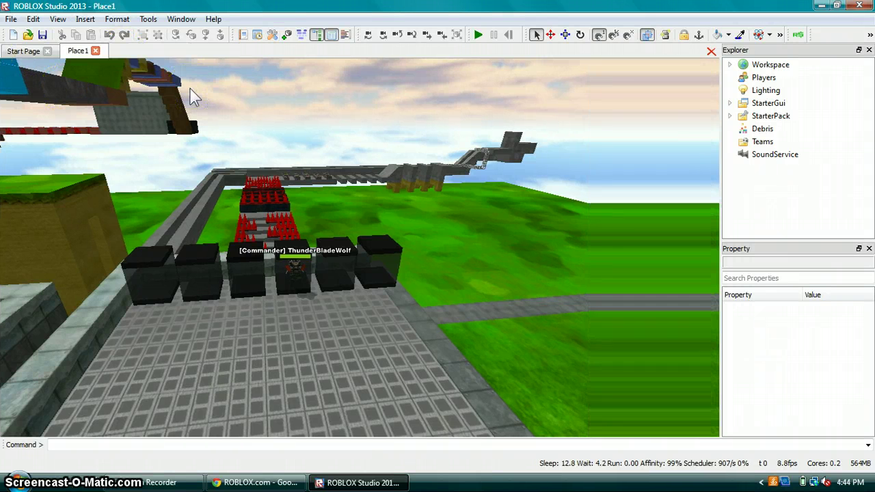
scroll(192, 89, "up", 2)
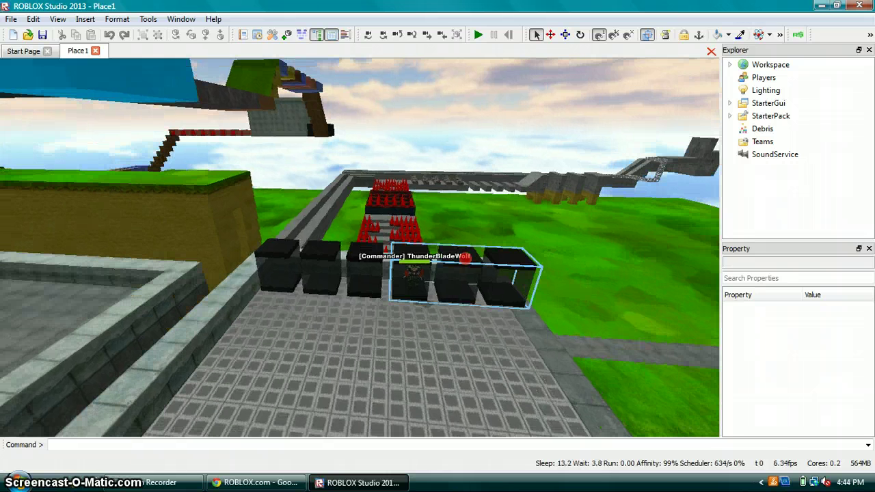
scroll(485, 257, "up", 3)
right_click_drag(465, 258, 465, 256)
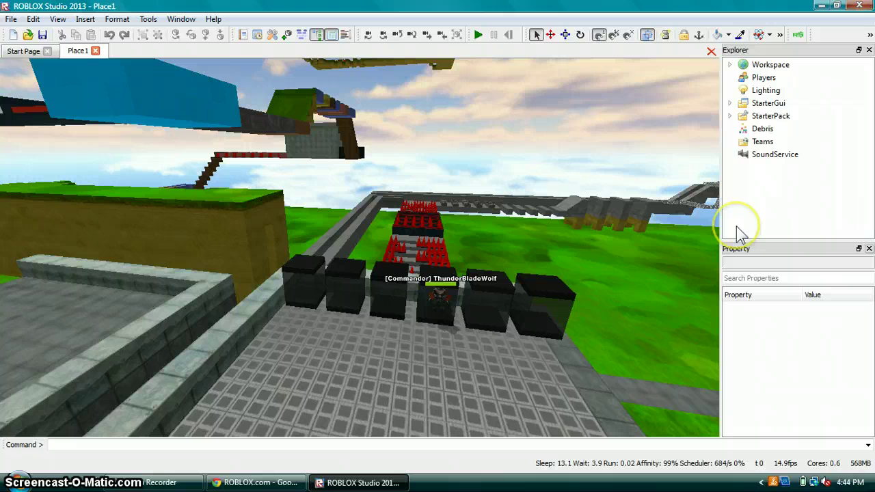
Select the blue part in the scene and close the Properties panel.
left_click(184, 114)
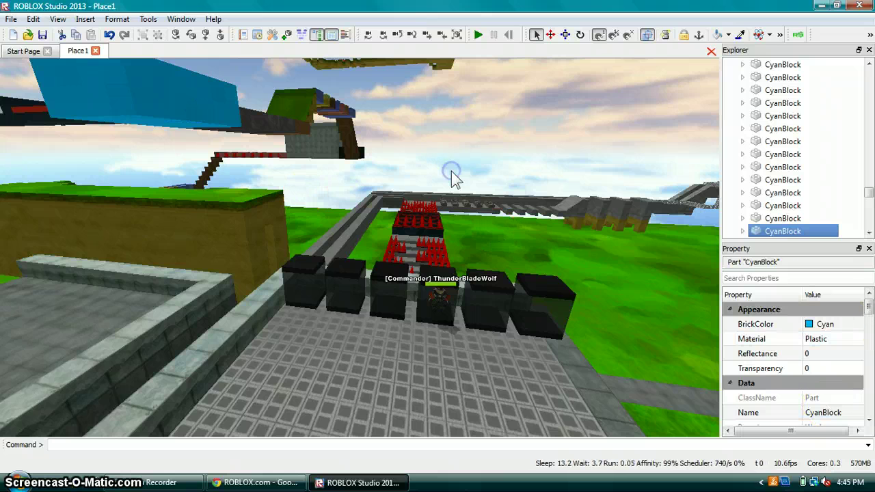
left_click(729, 228)
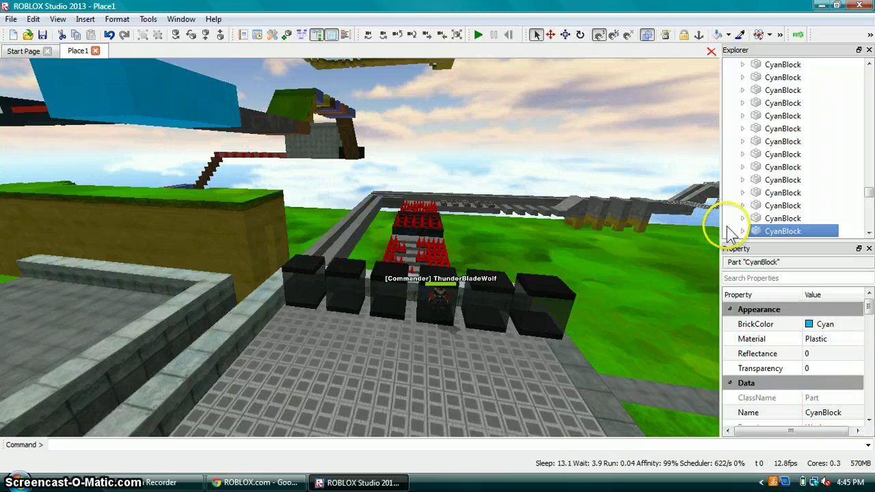
left_click(869, 248)
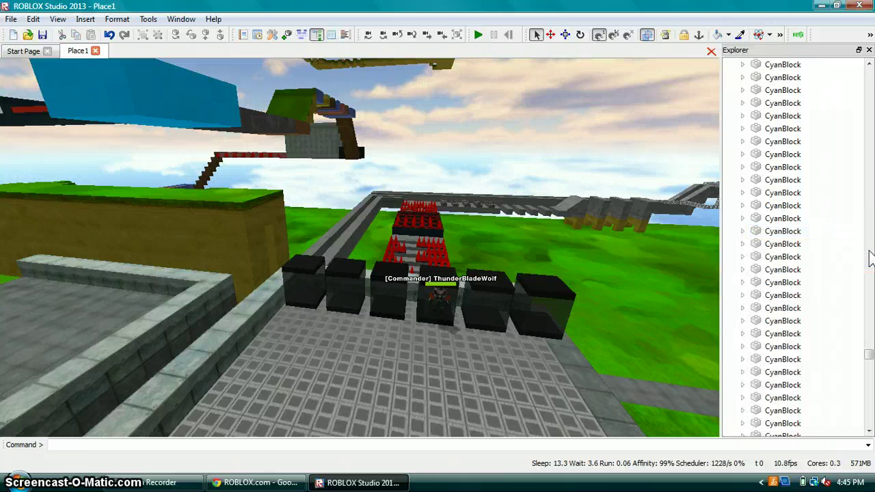
Open the Admin Commands V1 script under Workspace in the script editor.
left_click(870, 357)
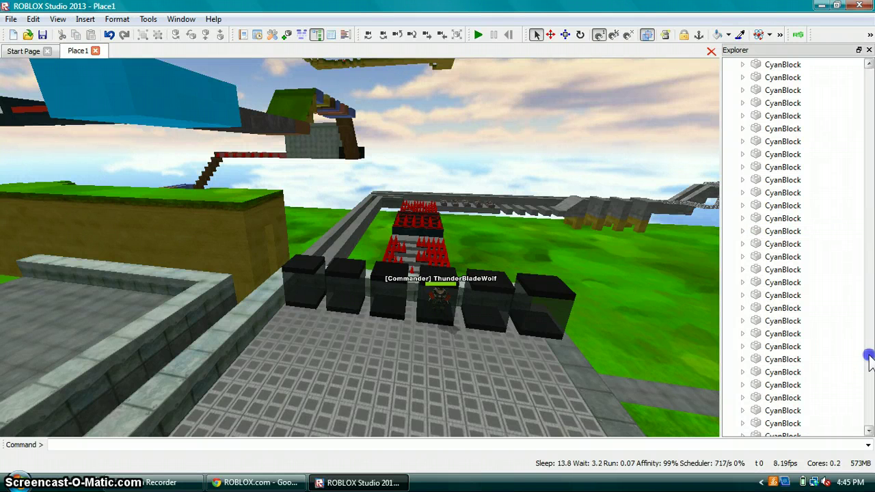
left_click_drag(869, 82, 869, 69)
left_click(786, 154)
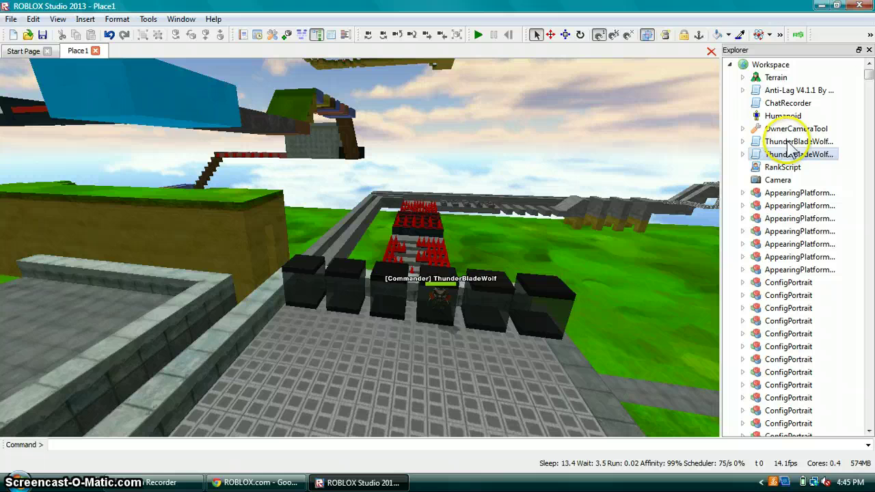
left_click(788, 143)
double_click(790, 141)
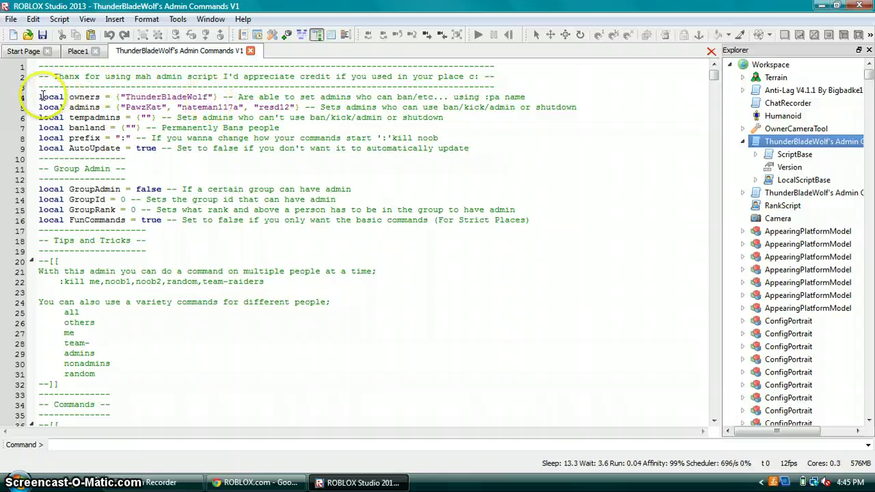
left_click_drag(39, 97, 98, 100)
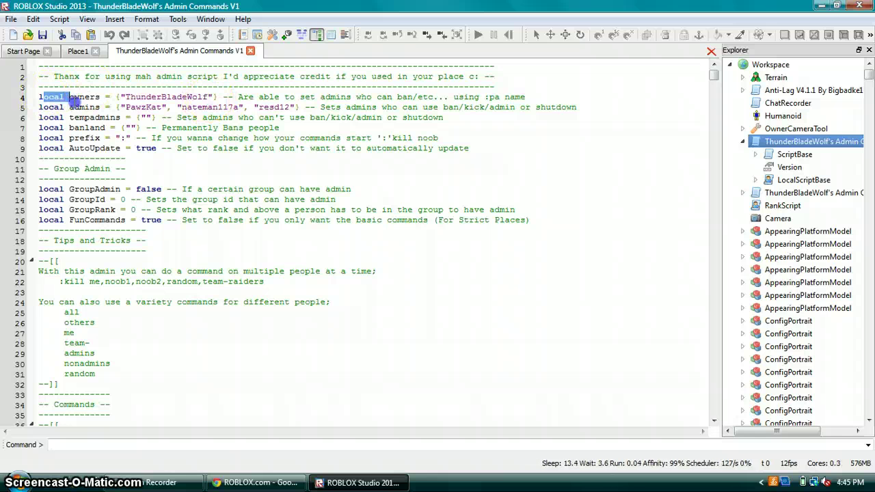
double_click(205, 97)
left_click(210, 97)
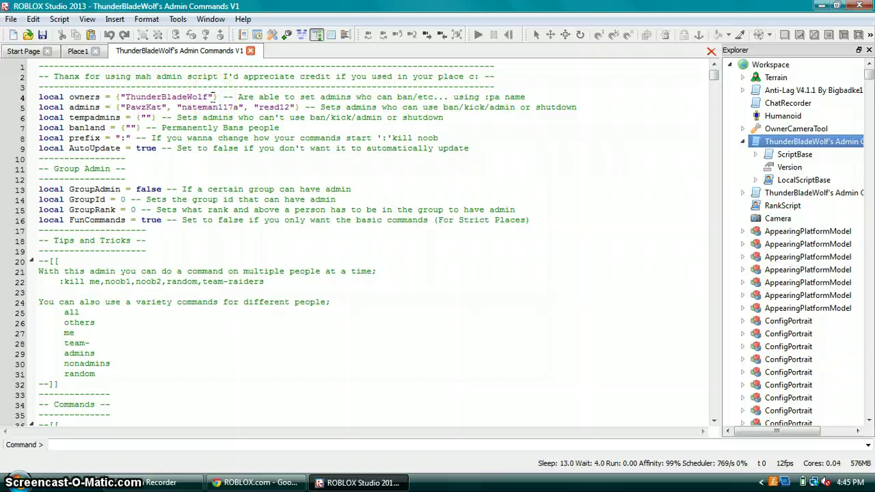
type(", ")
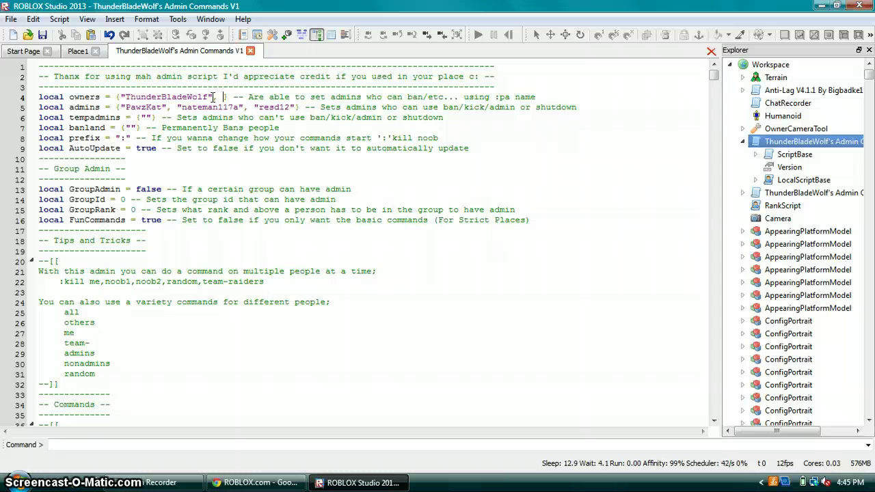
type("\"")
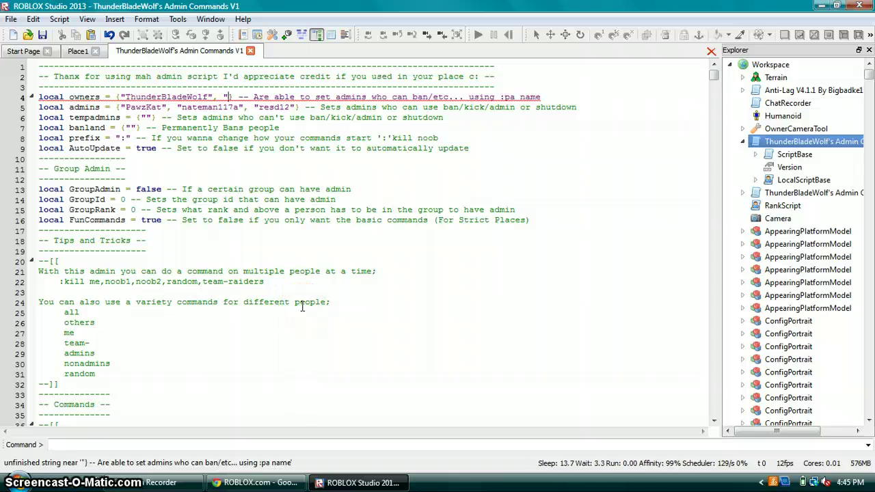
type("tytgffghv")
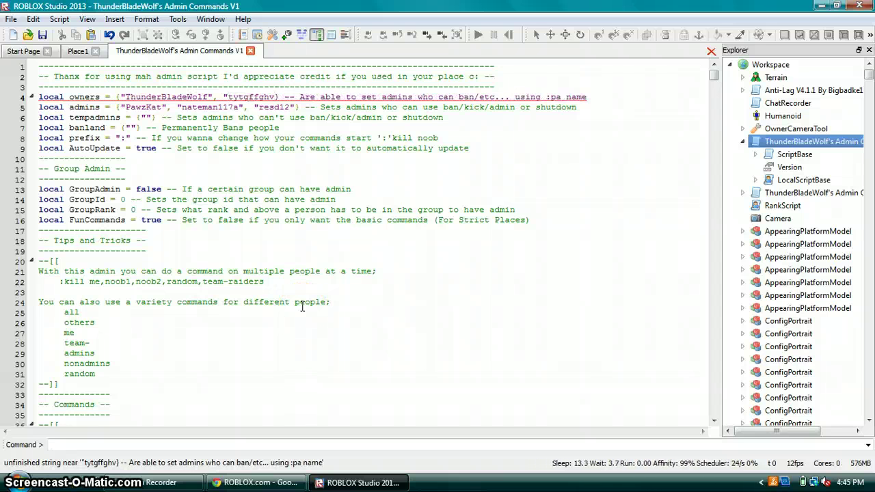
type("\"")
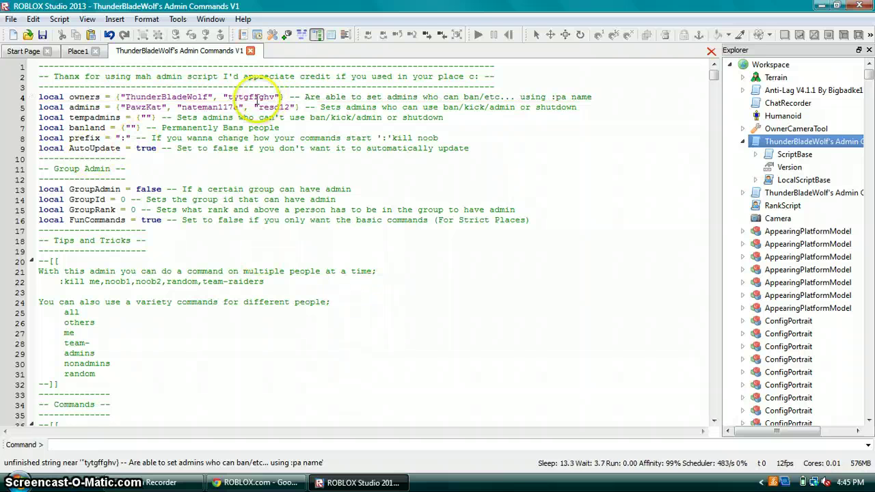
key("BackSpace")
key("BackSpace")
key("BackSpace")
key("BackSpace")
key("BackSpace")
key("BackSpace")
key("BackSpace")
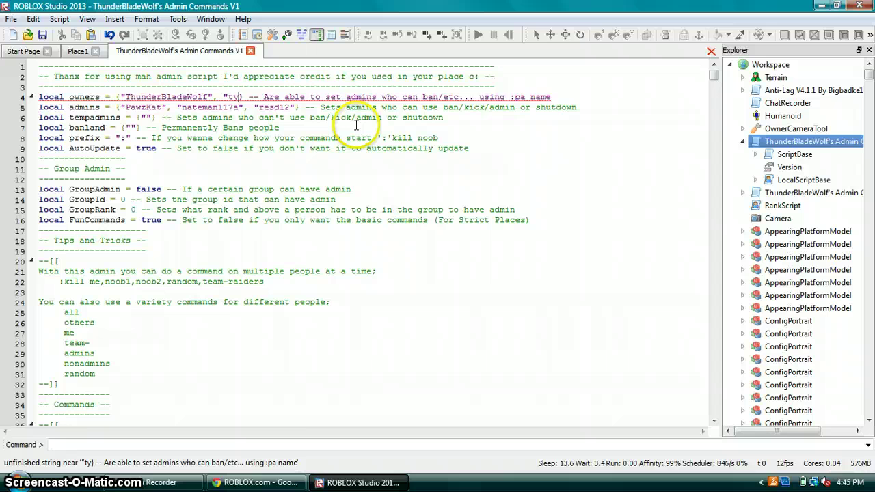
key("BackSpace")
key("BackSpace")
key("BackSpace")
key("BackSpace")
key("BackSpace")
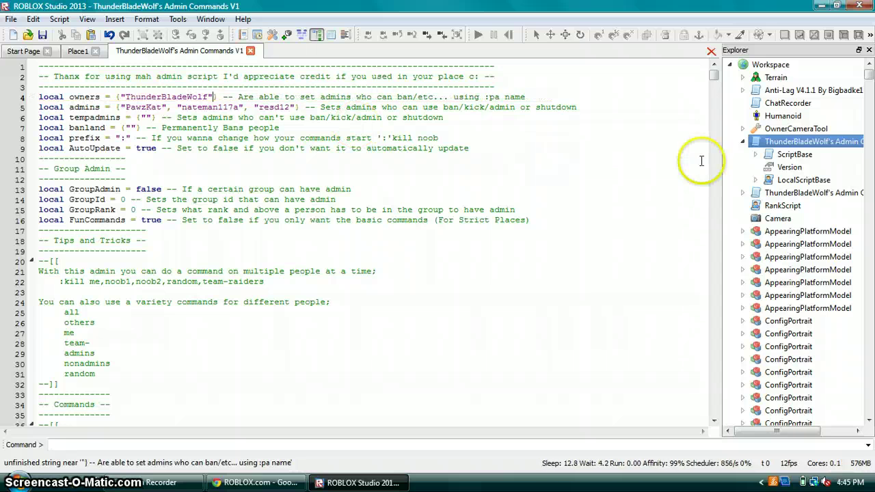
mouse_move(713, 75)
left_mouse_down()
mouse_move(718, 237)
mouse_move(719, 165)
mouse_move(737, 122)
mouse_move(726, 88)
mouse_move(733, 66)
left_mouse_up()
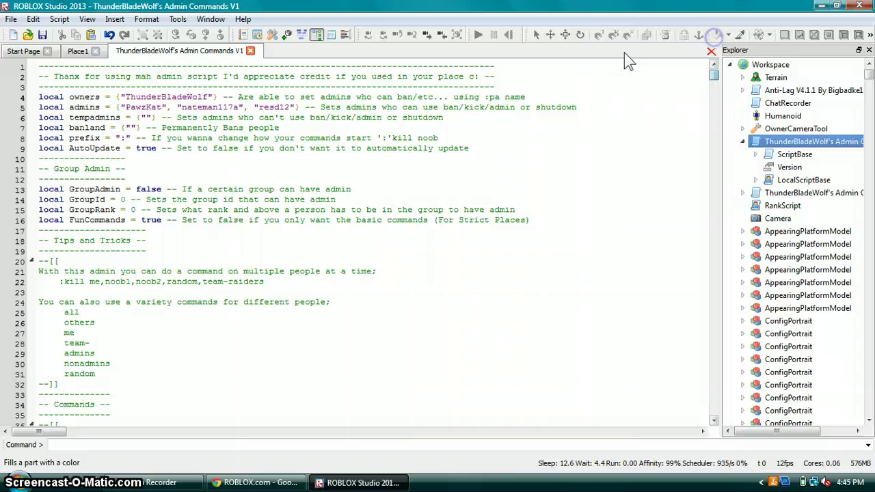
double_click(84, 108)
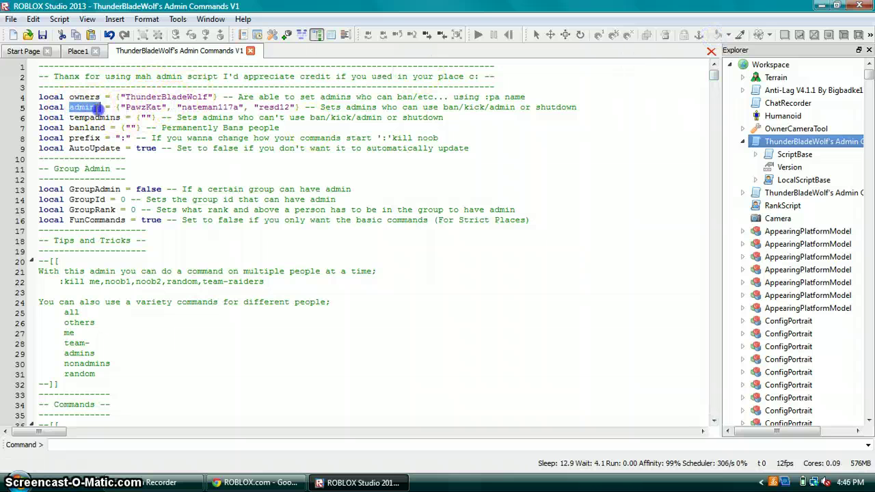
double_click(451, 107)
left_click_drag(460, 107, 561, 113)
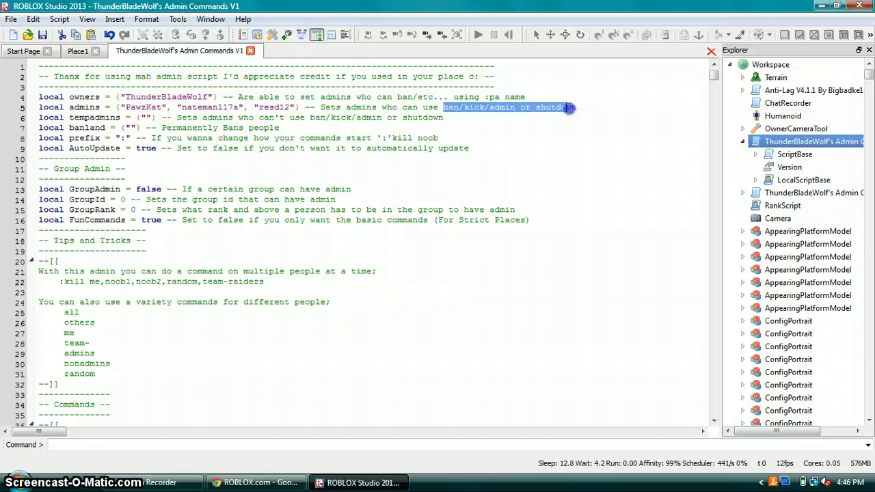
left_click(519, 116)
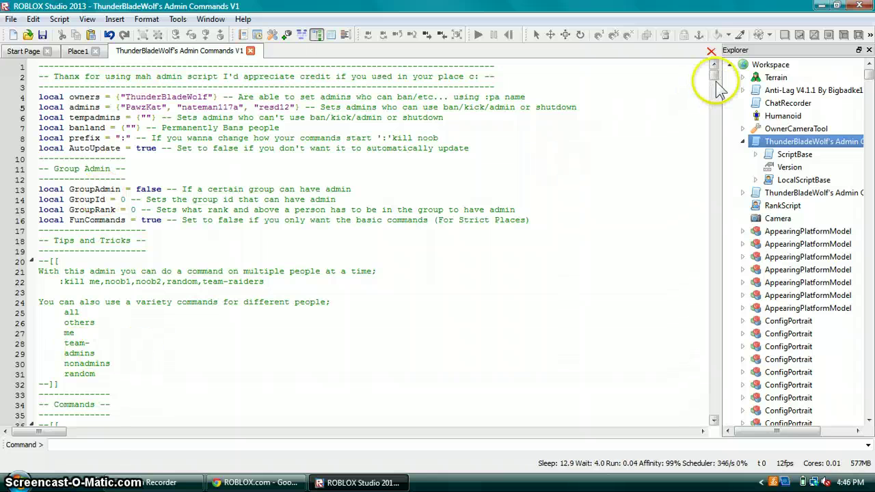
mouse_move(714, 75)
left_mouse_down()
mouse_move(715, 93)
mouse_move(714, 76)
left_mouse_up()
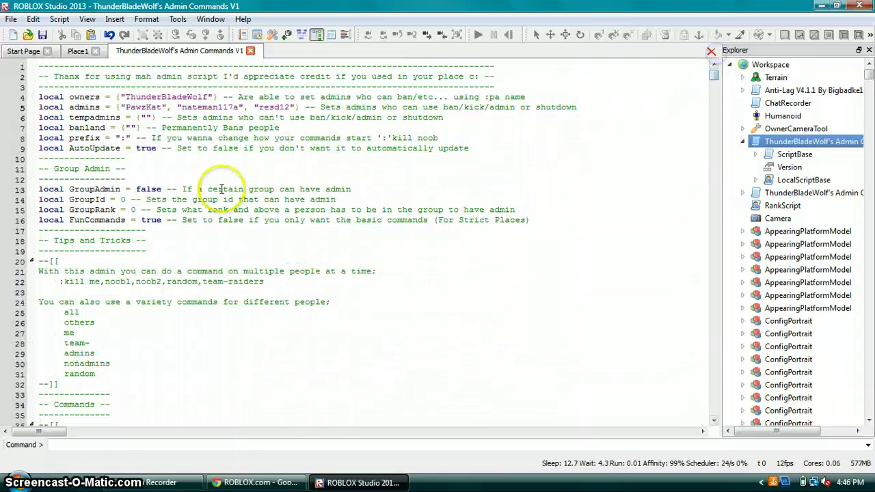
left_click(295, 108)
type(", ")
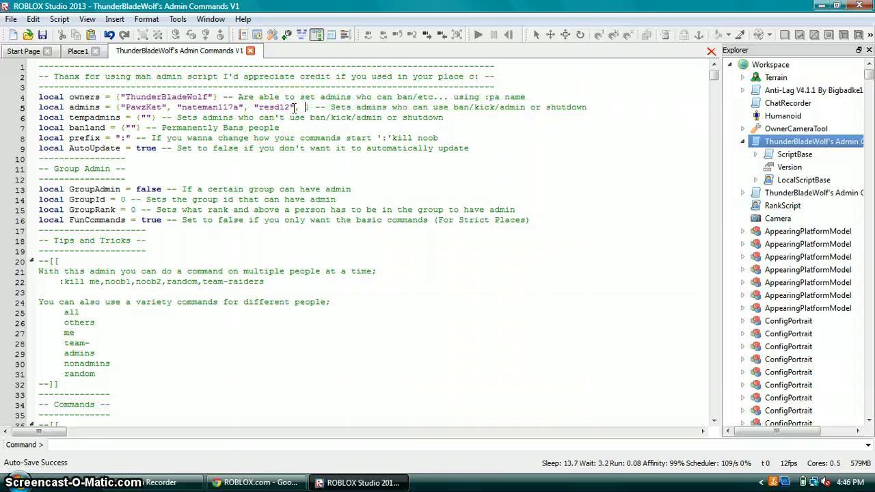
type("\"")
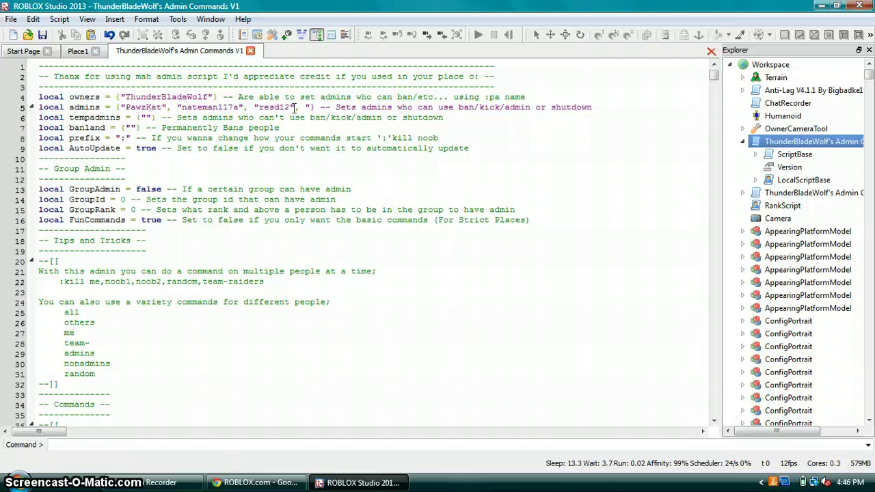
type("Midni")
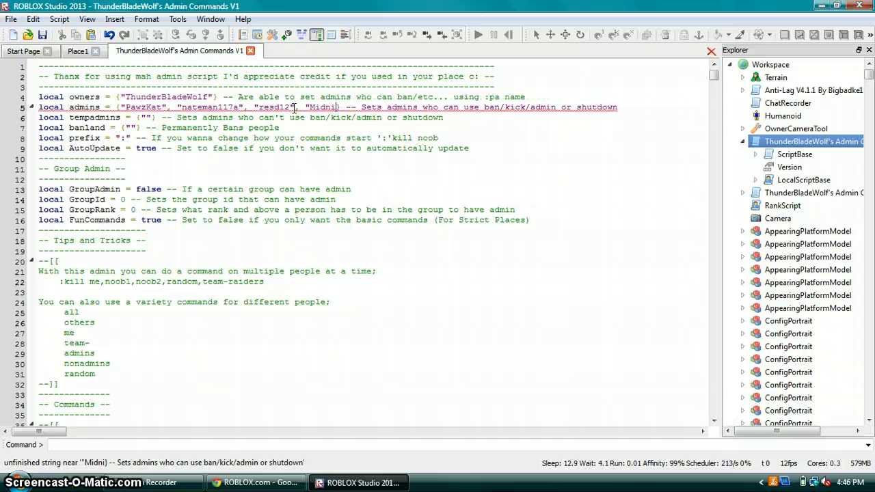
type("ghtWi")
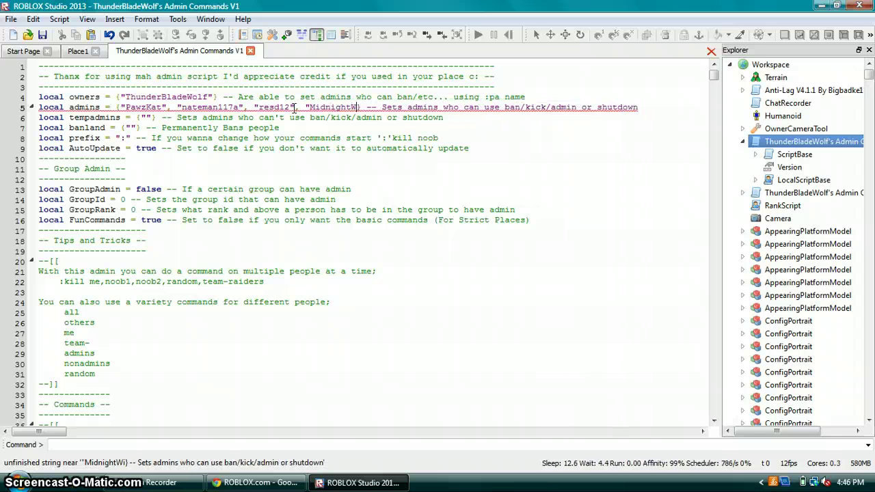
type("olf13")
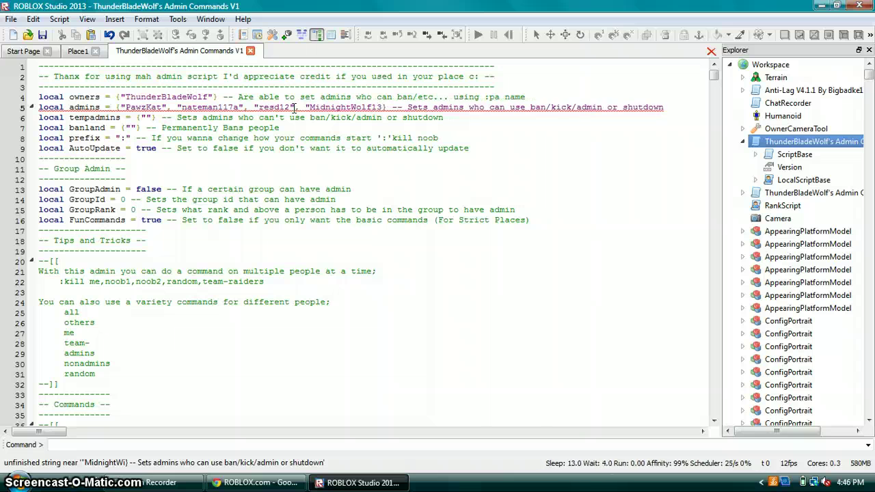
type("\"")
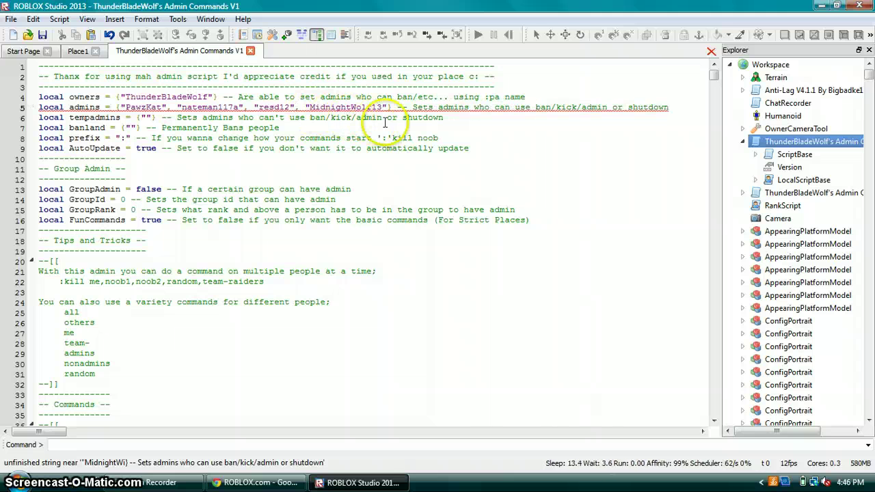
type(",")
key("BackSpace")
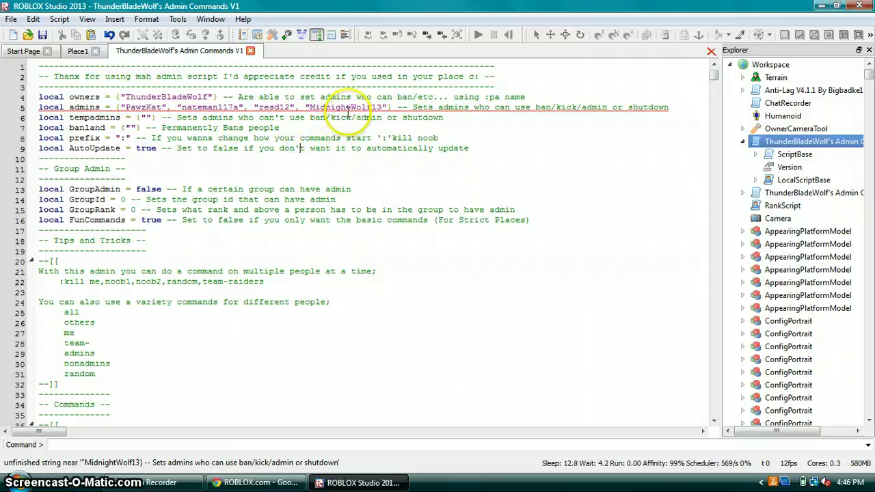
left_click(299, 107)
type(",")
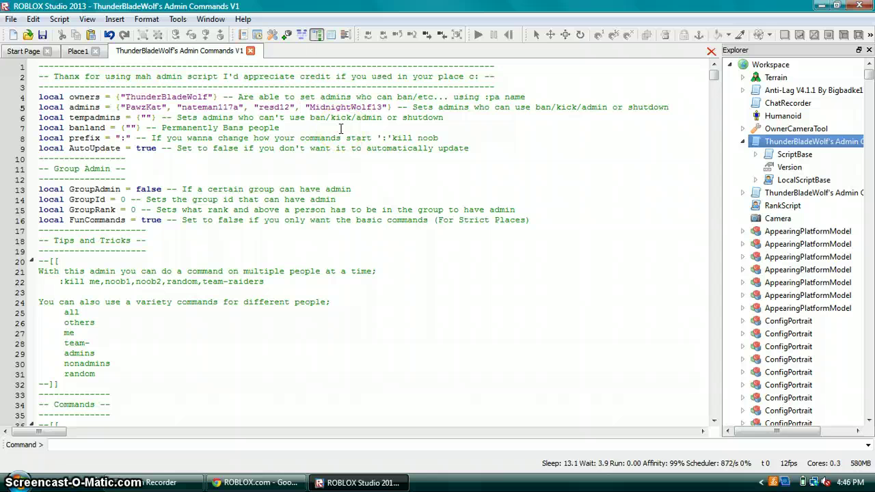
left_click(367, 117)
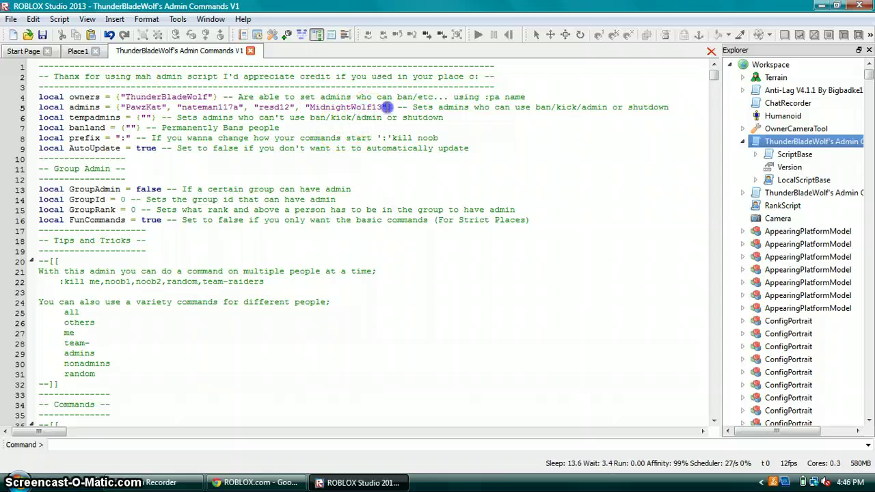
left_click_drag(387, 107, 306, 108)
left_click(232, 132)
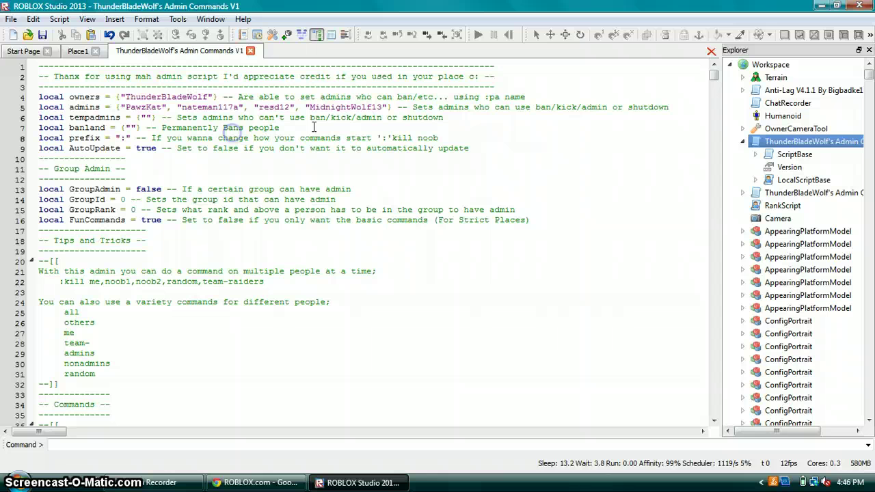
left_click(251, 51)
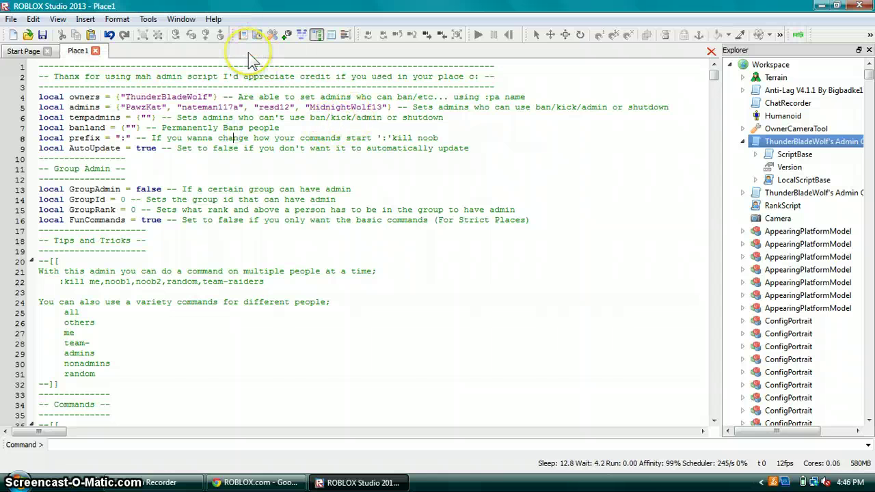
Choose File > Publish to ROBLOX As… to bring up the game chooser.
left_click(12, 20)
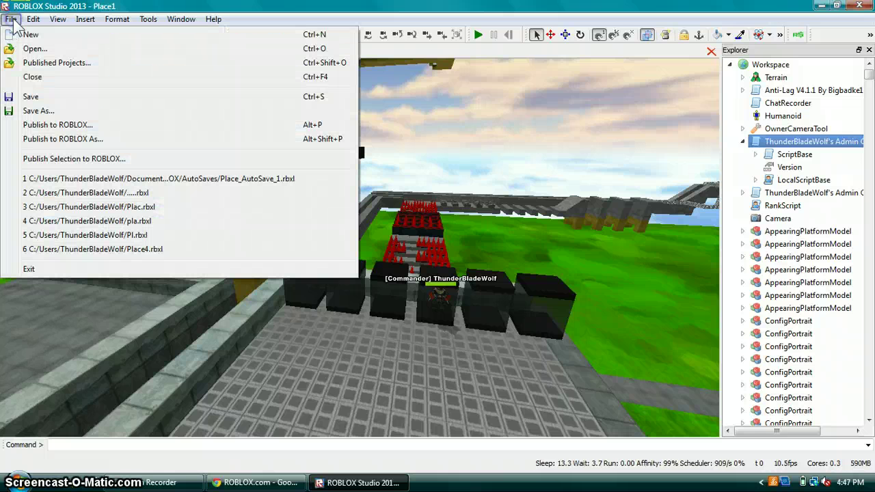
left_click(84, 140)
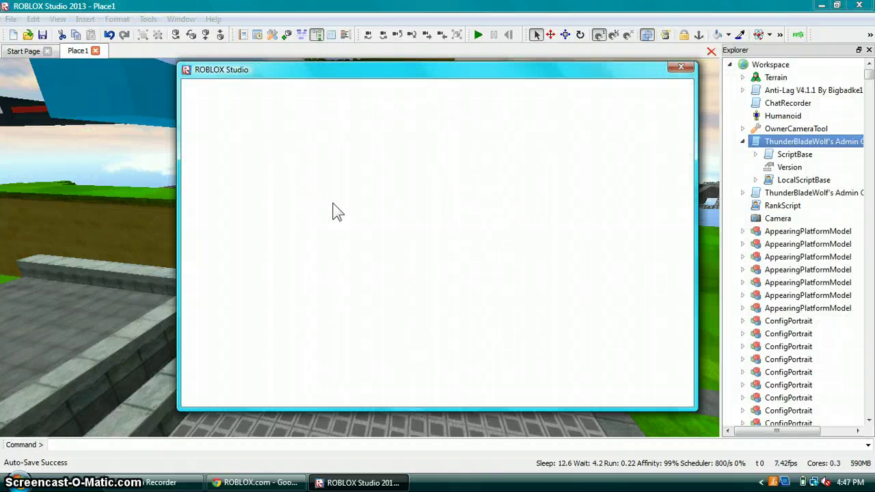
left_click(344, 62)
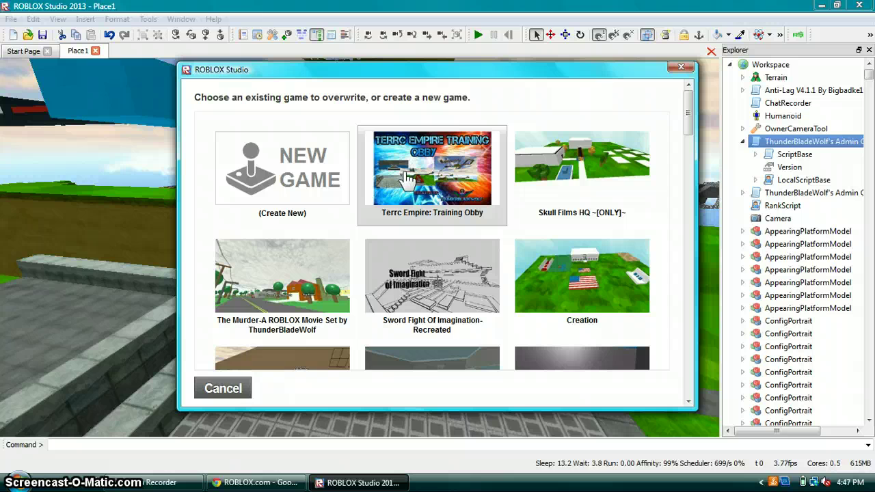
Publish over the existing game Terrc Empire: Training Obby and return to the 3D view.
left_click(423, 161)
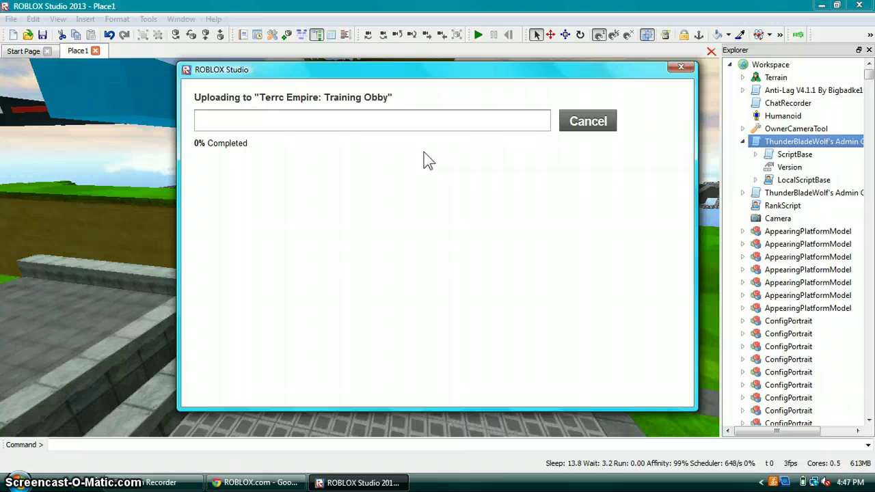
left_click(578, 121)
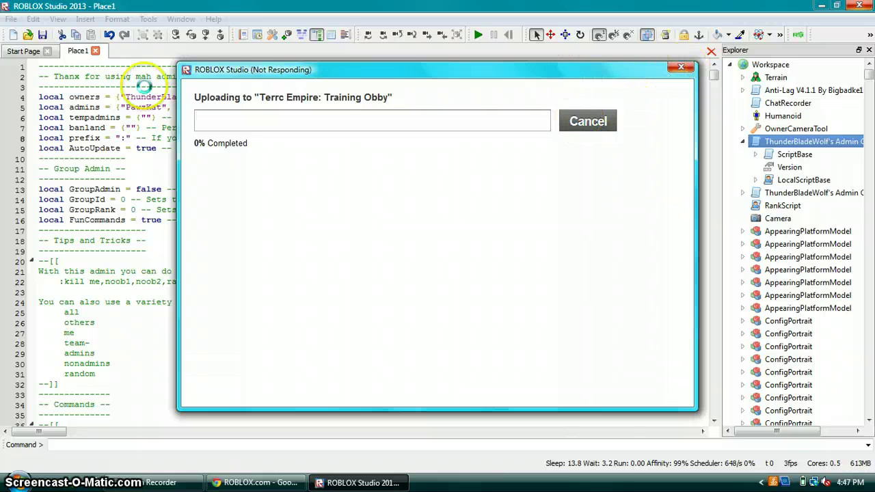
left_click(90, 54)
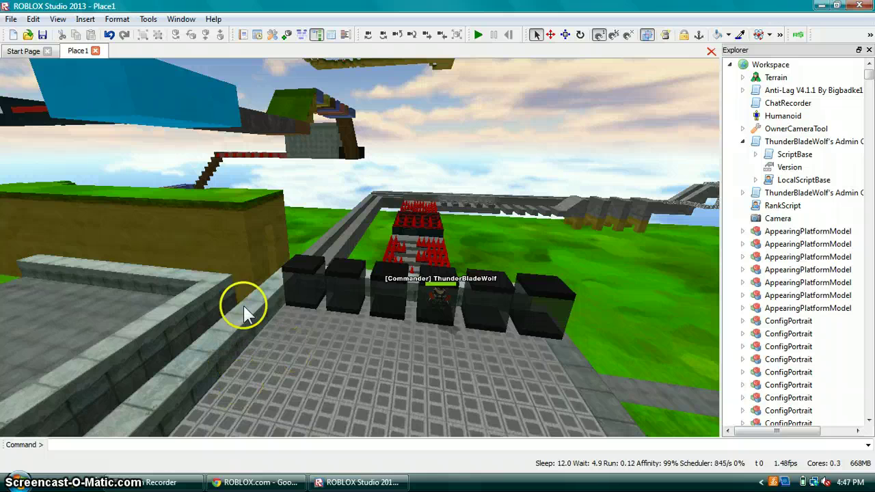
right_click_drag(272, 303, 279, 306)
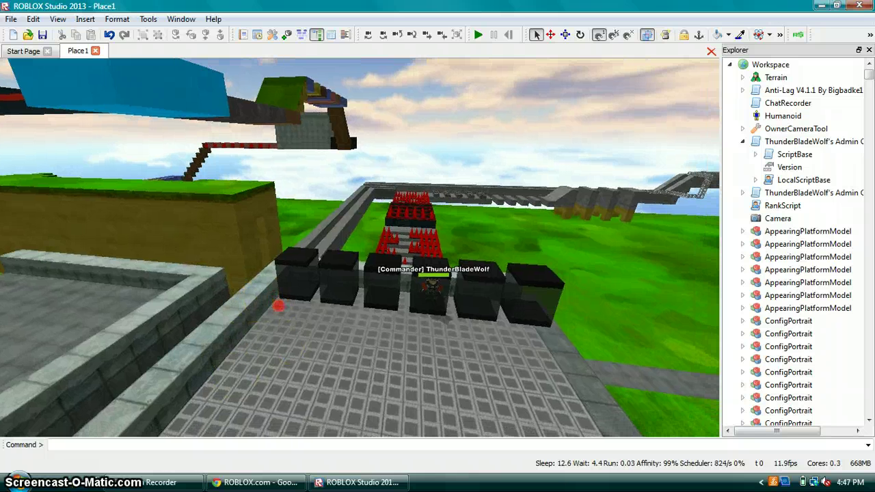